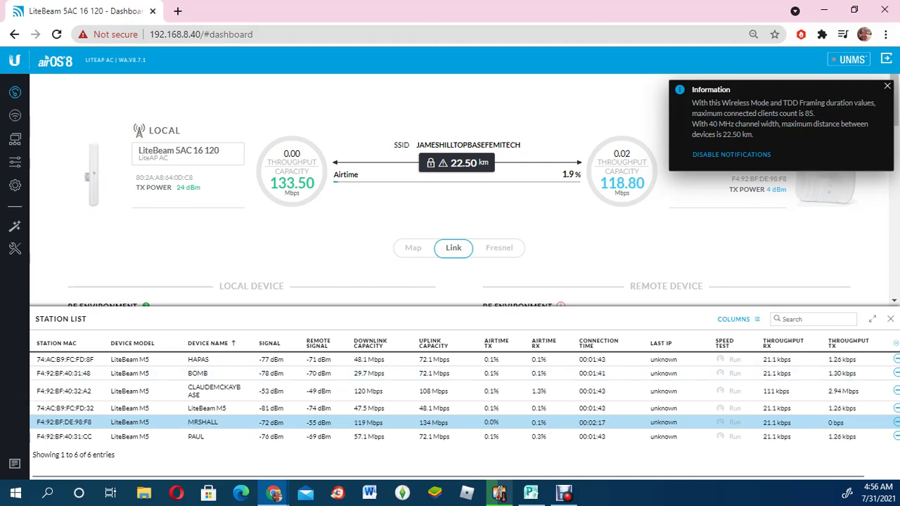
Step: Open the wireless settings and look through the available center frequencies without choosing one
{"action": "left_click", "coordinate": [15, 115]}
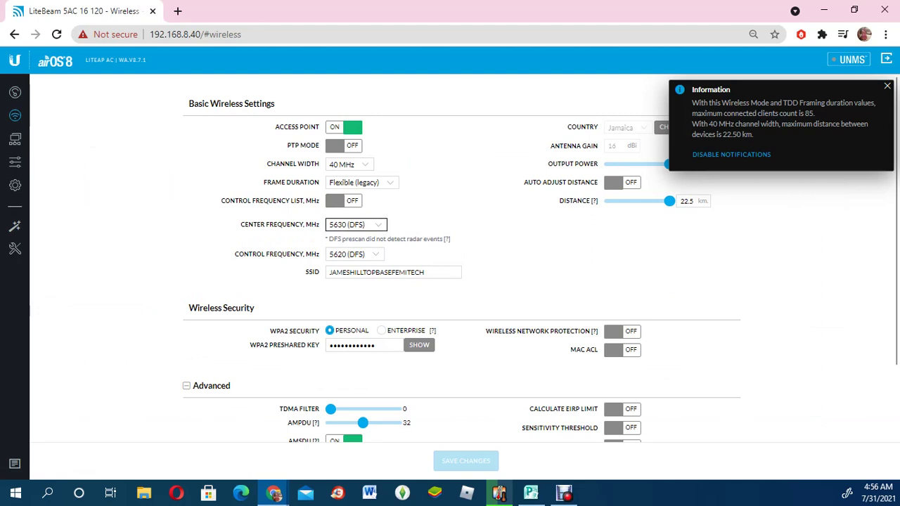
{"action": "left_click", "coordinate": [356, 224]}
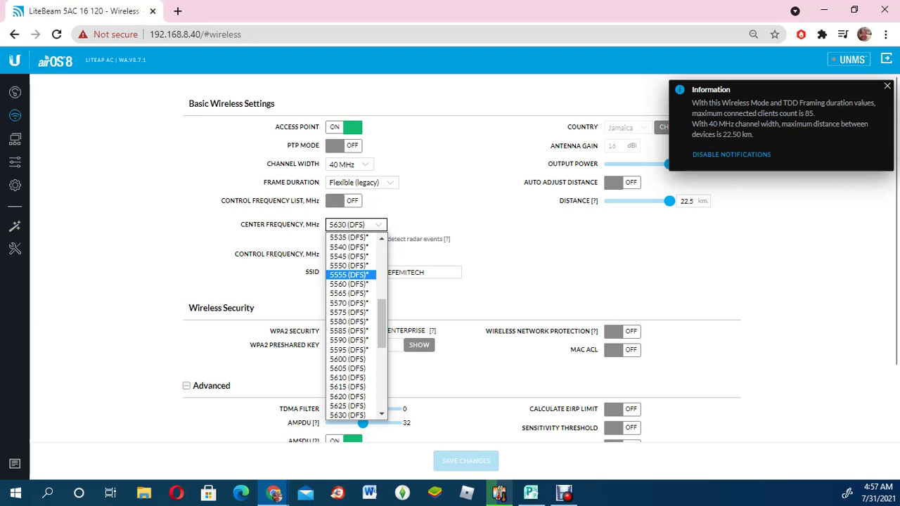
{"action": "key", "text": "Up"}
{"action": "key", "text": "Down"}
{"action": "key", "text": "Up"}
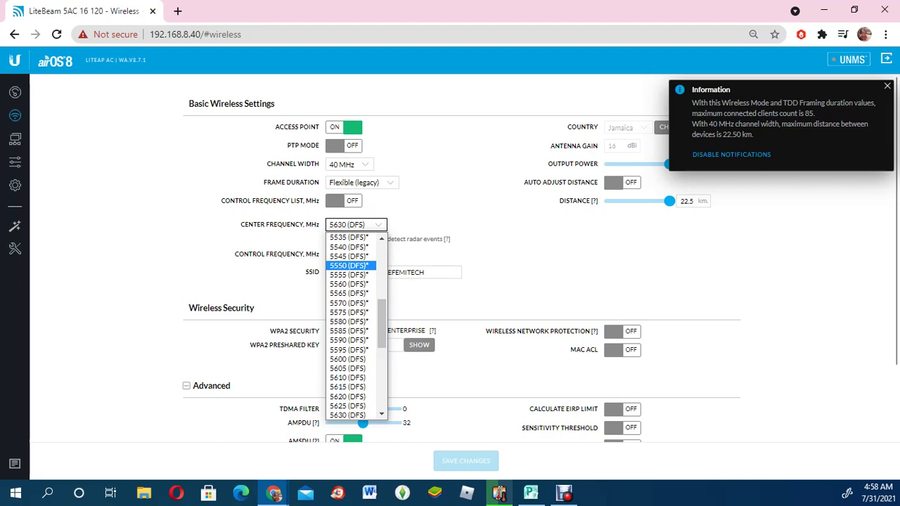
{"action": "key", "text": "Escape"}
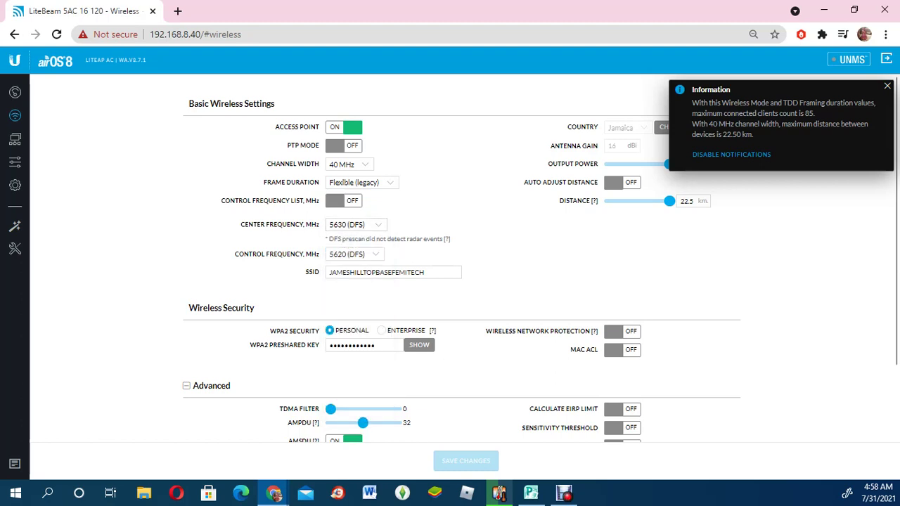
Step: Save 5190 MHz as the access point's center frequency and check the connected stations on the dashboard
{"action": "key", "text": "alt+Down"}
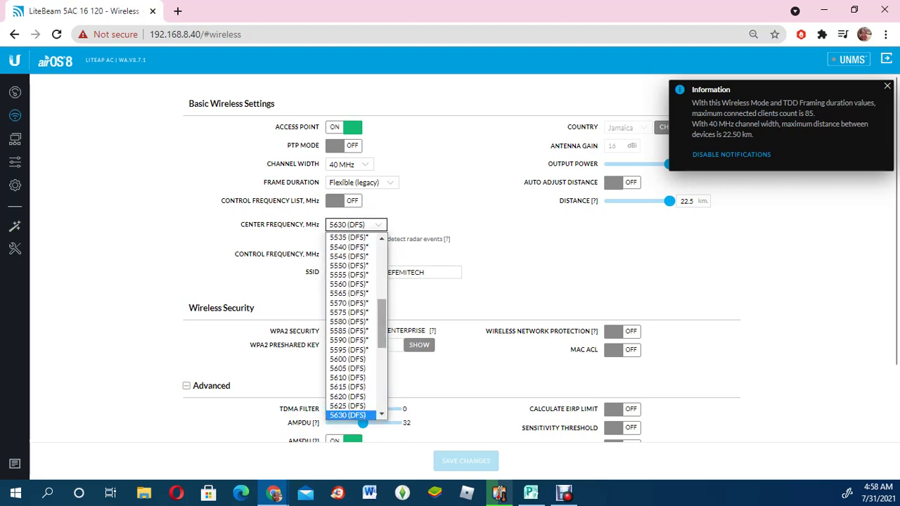
{"action": "scroll", "coordinate": [356, 327], "scroll_direction": "up", "scroll_amount": 5}
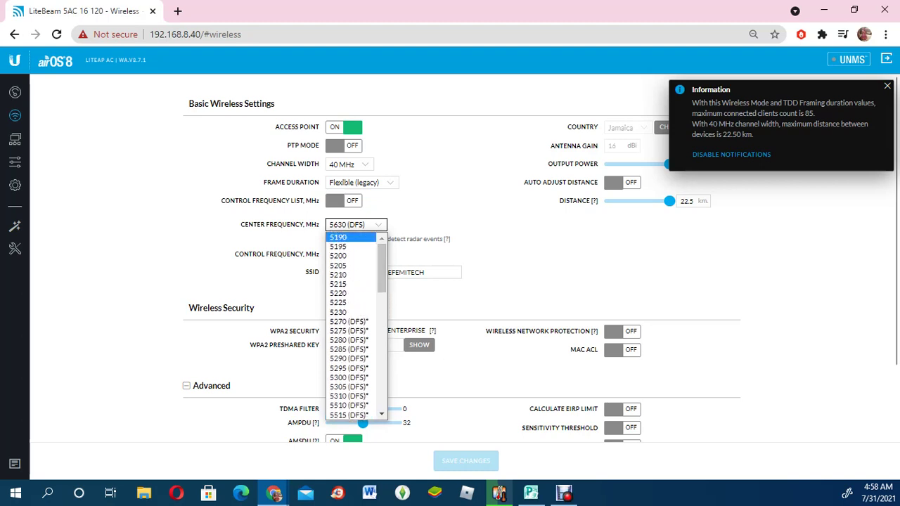
{"action": "key", "text": "Down"}
{"action": "key", "text": "Down"}
{"action": "key", "text": "Down"}
{"action": "key", "text": "Down"}
{"action": "key", "text": "Down"}
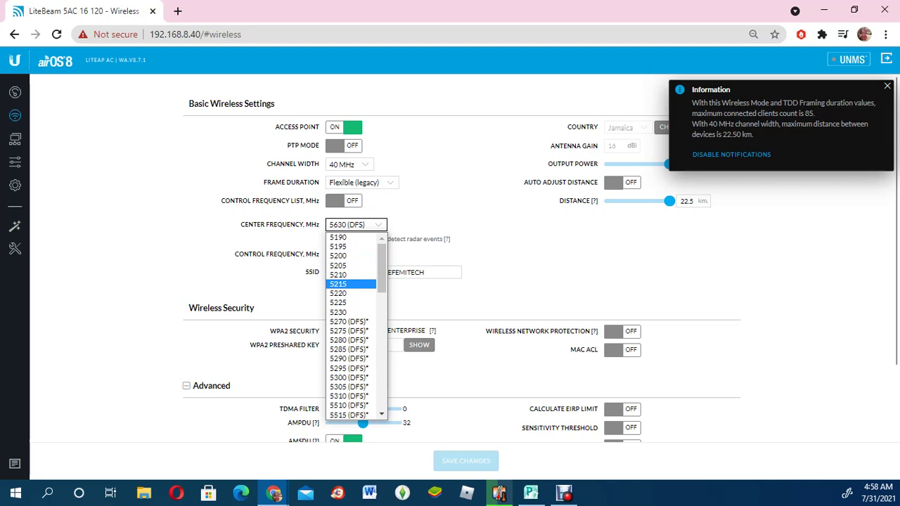
{"action": "key", "text": "Down"}
{"action": "key", "text": "Down"}
{"action": "key", "text": "Down"}
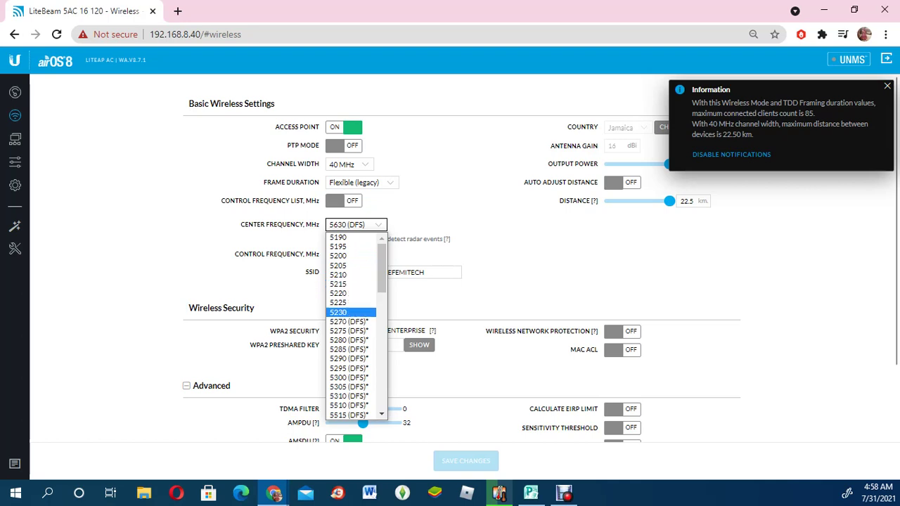
{"action": "key", "text": "Up"}
{"action": "key", "text": "Up"}
{"action": "key", "text": "Up"}
{"action": "key", "text": "Up"}
{"action": "key", "text": "Up"}
{"action": "key", "text": "Up"}
{"action": "key", "text": "Up"}
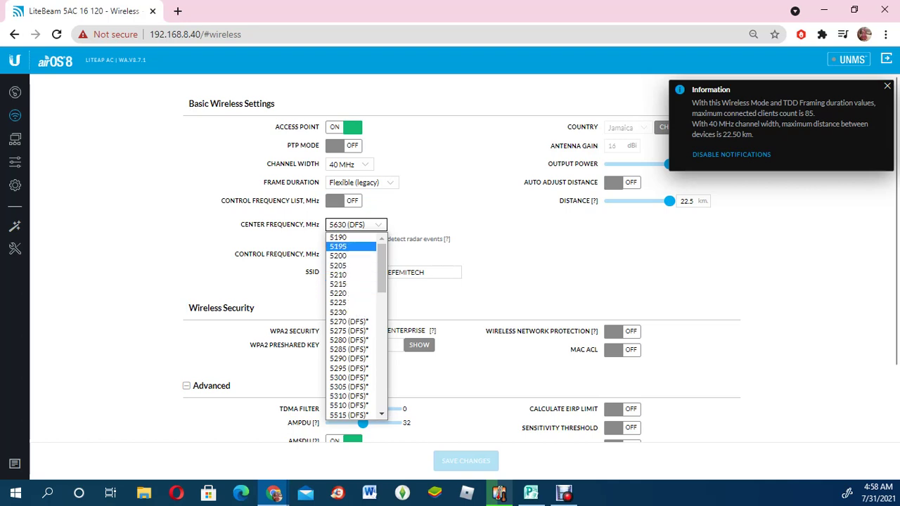
{"action": "key", "text": "Up"}
{"action": "key", "text": "Return"}
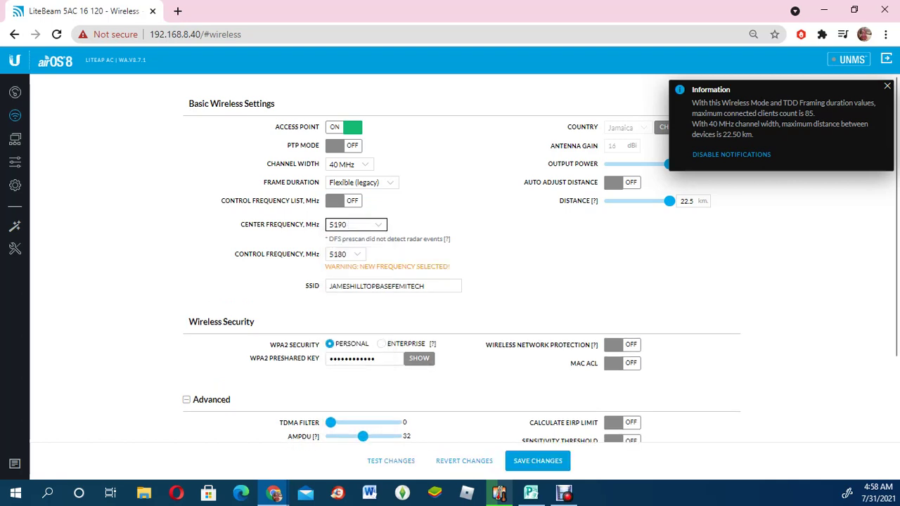
{"action": "left_click", "coordinate": [538, 460]}
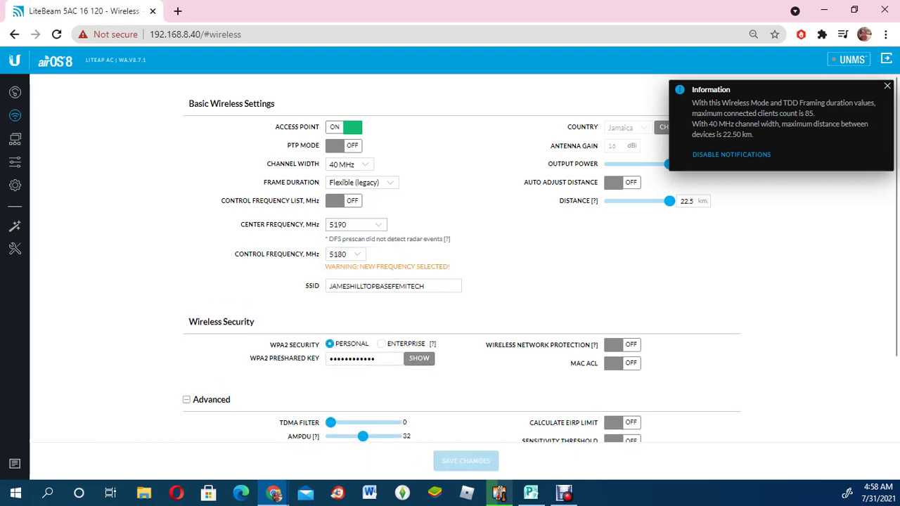
{"action": "left_click", "coordinate": [15, 92]}
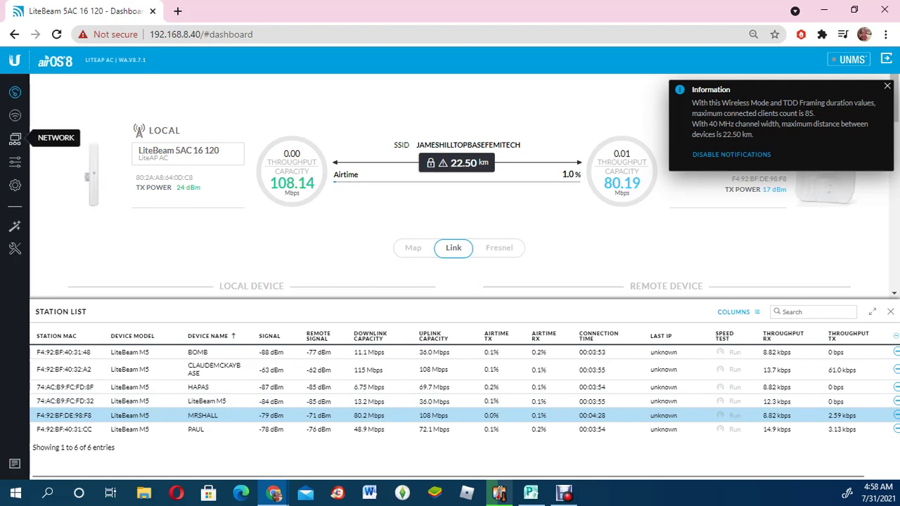
Step: Save 5630 (DFS) as the center frequency in the wireless settings and check the station list on the dashboard
{"action": "left_click", "coordinate": [15, 115]}
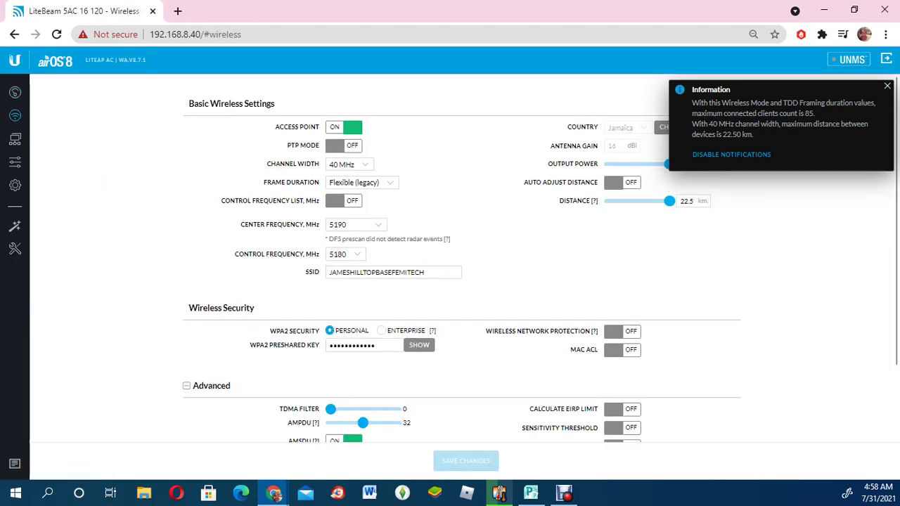
{"action": "left_click", "coordinate": [356, 224]}
{"action": "scroll", "coordinate": [348, 334], "scroll_direction": "down", "scroll_amount": 5}
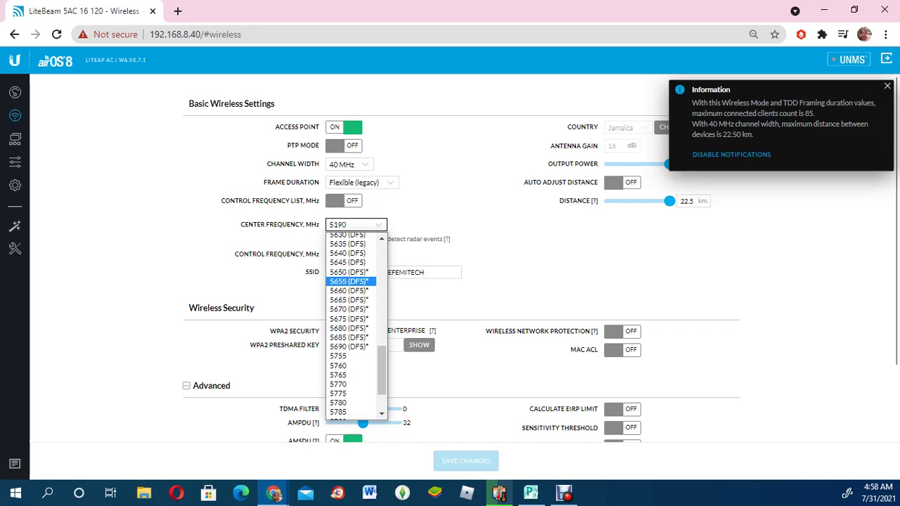
{"action": "scroll", "coordinate": [348, 270], "scroll_direction": "up", "scroll_amount": 3}
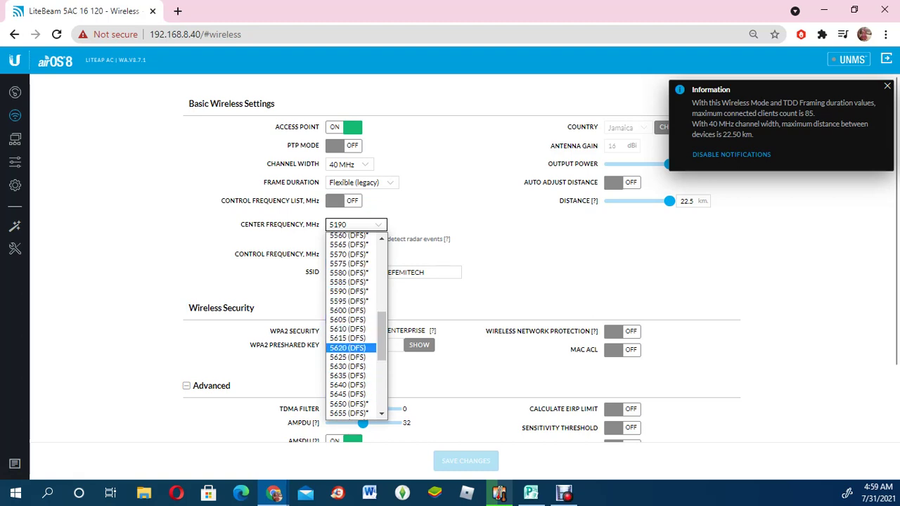
{"action": "left_click", "coordinate": [347, 367]}
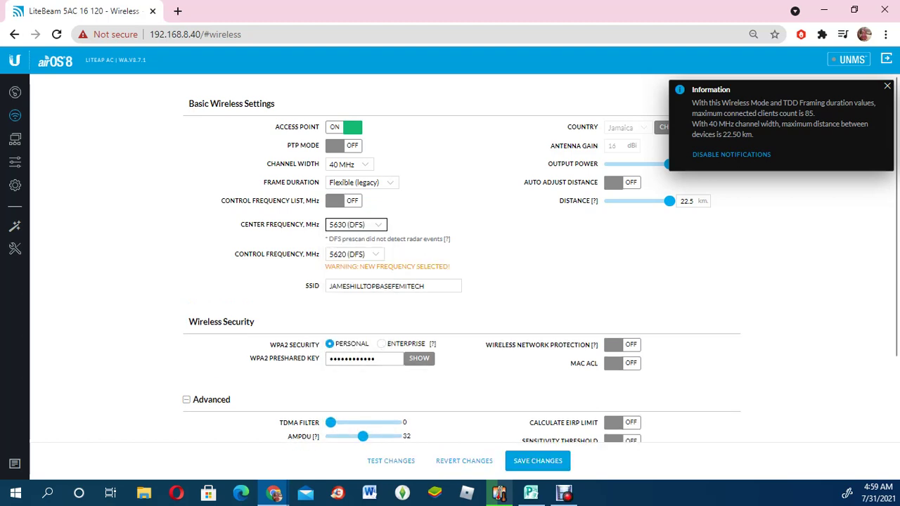
{"action": "left_click", "coordinate": [538, 461]}
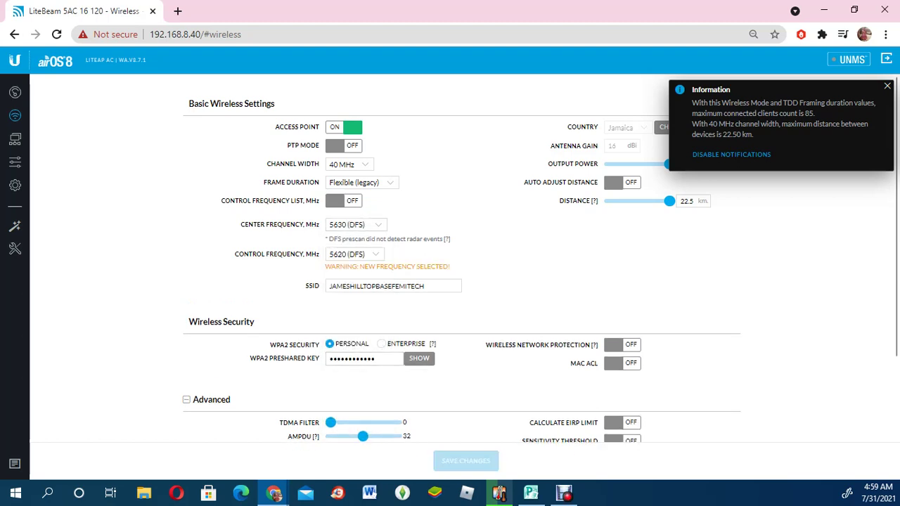
{"action": "left_click", "coordinate": [15, 92]}
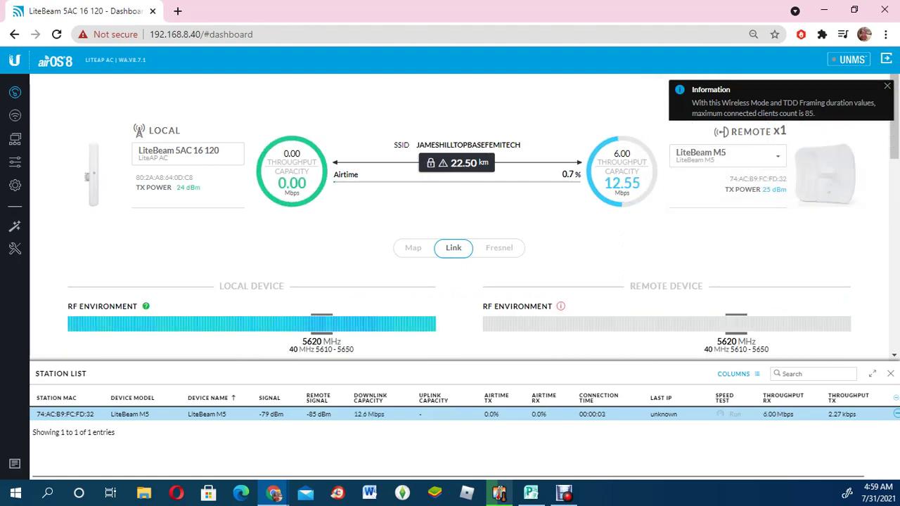
Step: Change the wireless center frequency to 5595 (DFS), save it, and review the stations' signals on the dashboard
{"action": "left_click", "coordinate": [15, 115]}
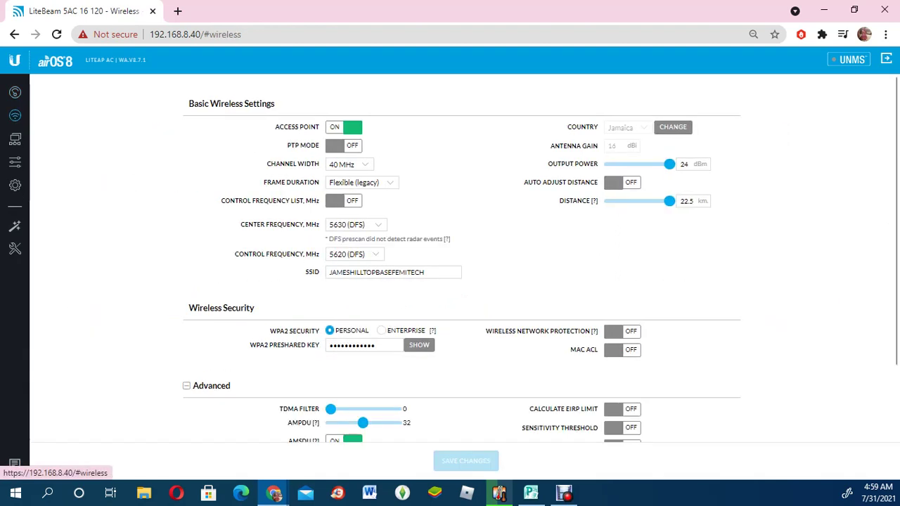
{"action": "left_click", "coordinate": [356, 224]}
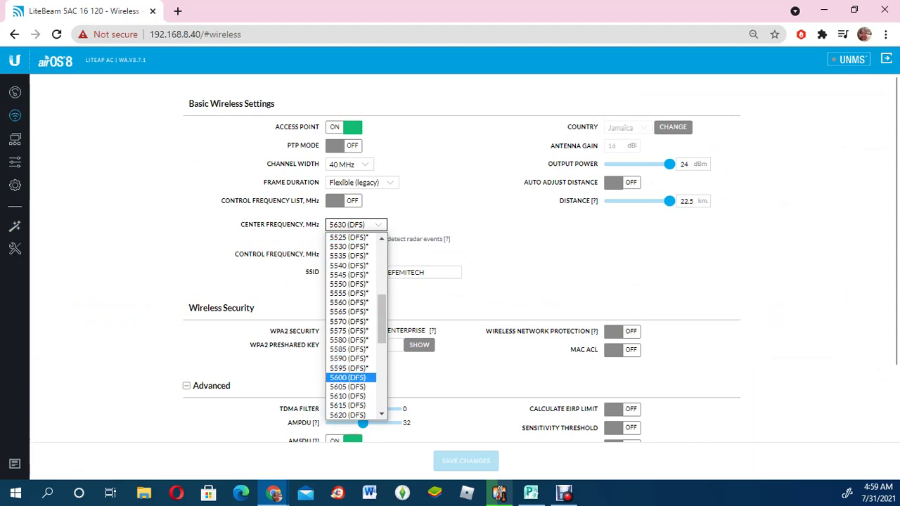
{"action": "left_click", "coordinate": [348, 368]}
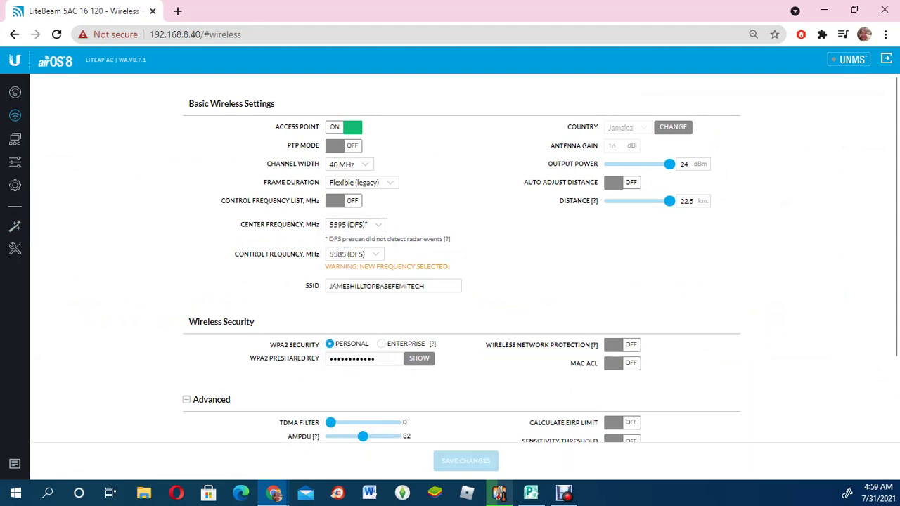
{"action": "left_click", "coordinate": [15, 92]}
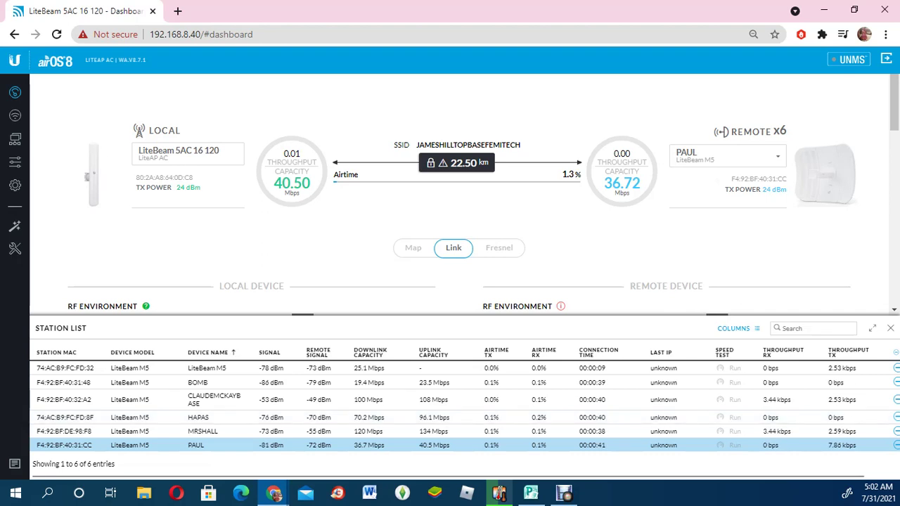
Step: Set the wireless center frequency to 5600 (DFS), save the change, and return to the dashboard
{"action": "left_click", "coordinate": [14, 116]}
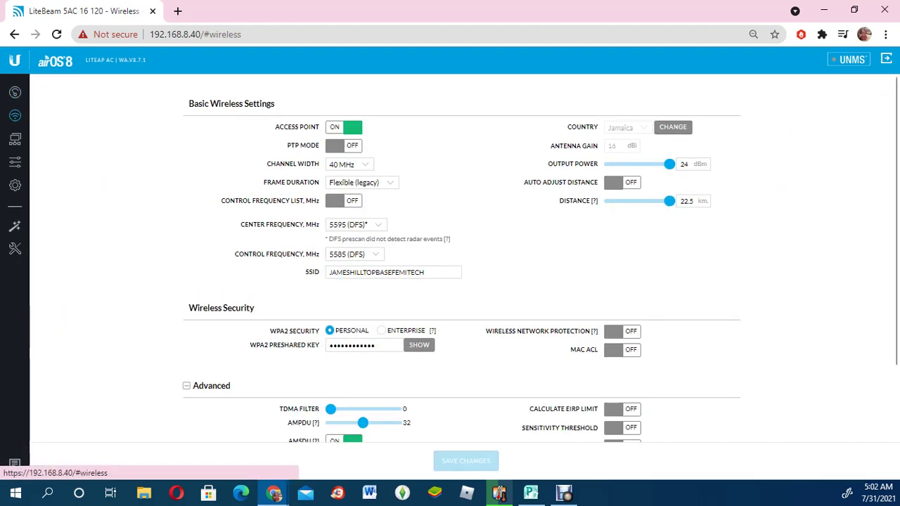
{"action": "left_click", "coordinate": [356, 225]}
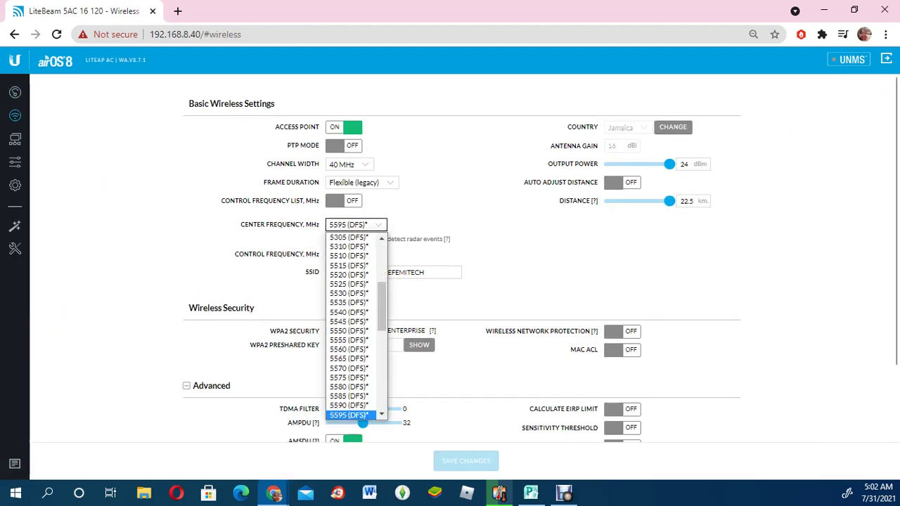
{"action": "scroll", "coordinate": [348, 336], "scroll_direction": "down", "scroll_amount": 3}
{"action": "scroll", "coordinate": [348, 410], "scroll_direction": "down", "scroll_amount": 1}
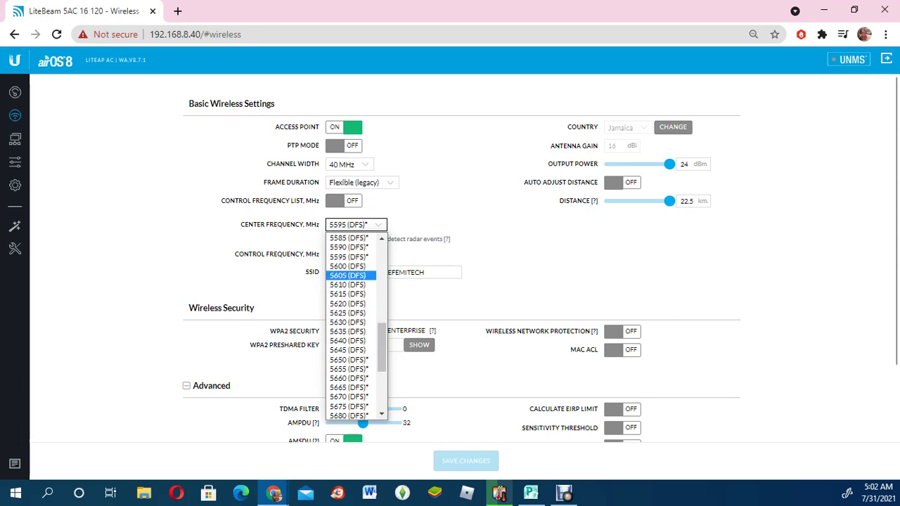
{"action": "left_click", "coordinate": [347, 266]}
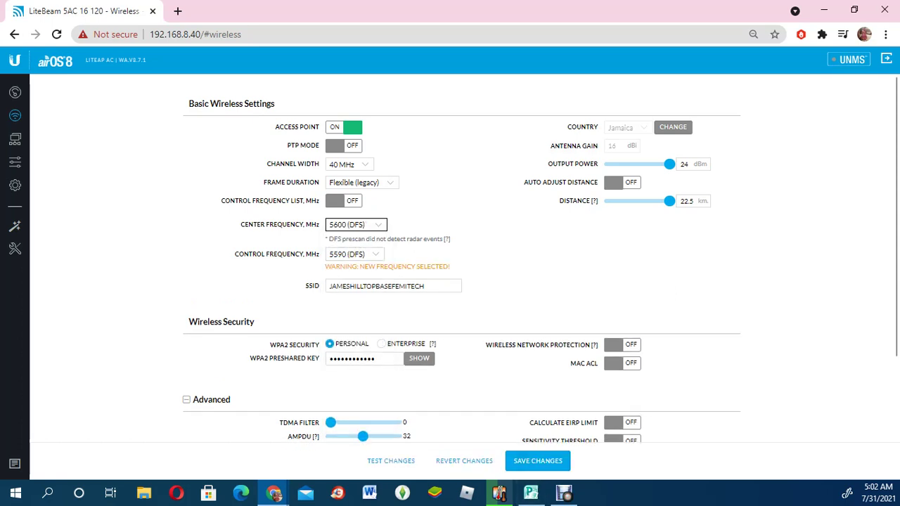
{"action": "left_click", "coordinate": [538, 461]}
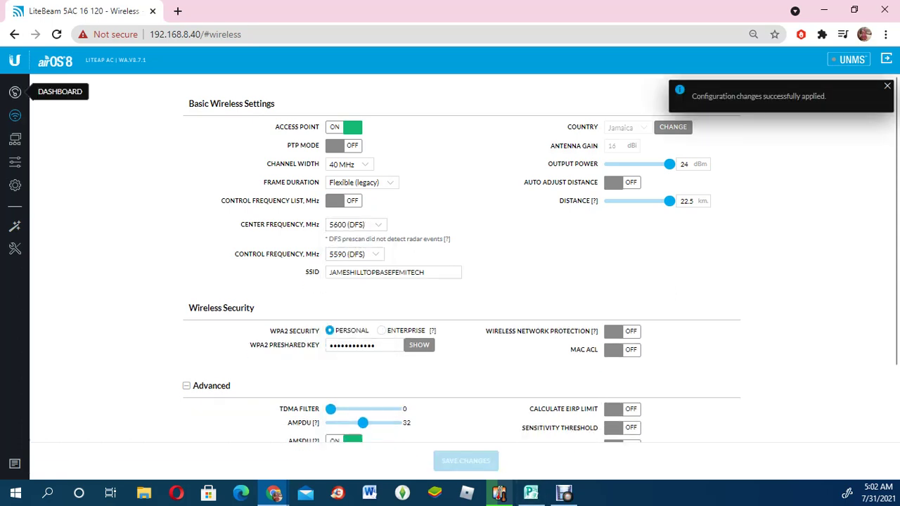
{"action": "left_click", "coordinate": [15, 92]}
{"action": "mouse_move", "coordinate": [564, 493]}
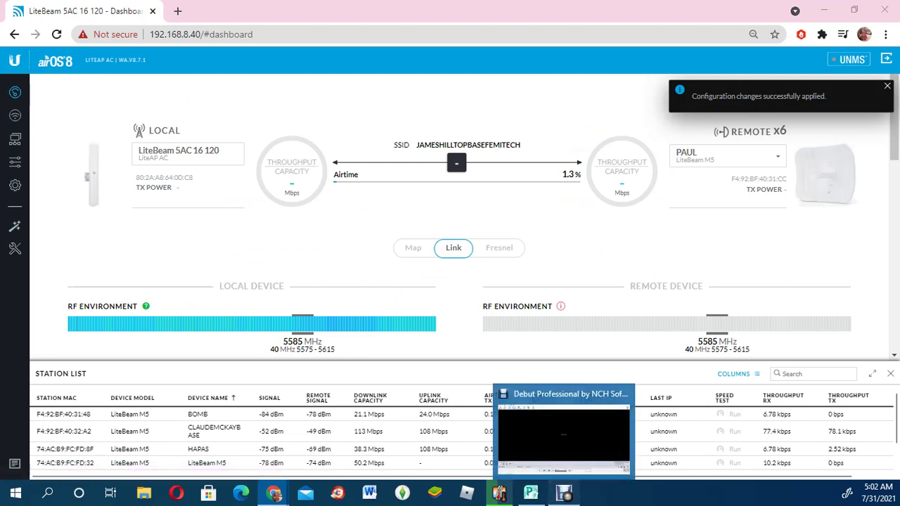